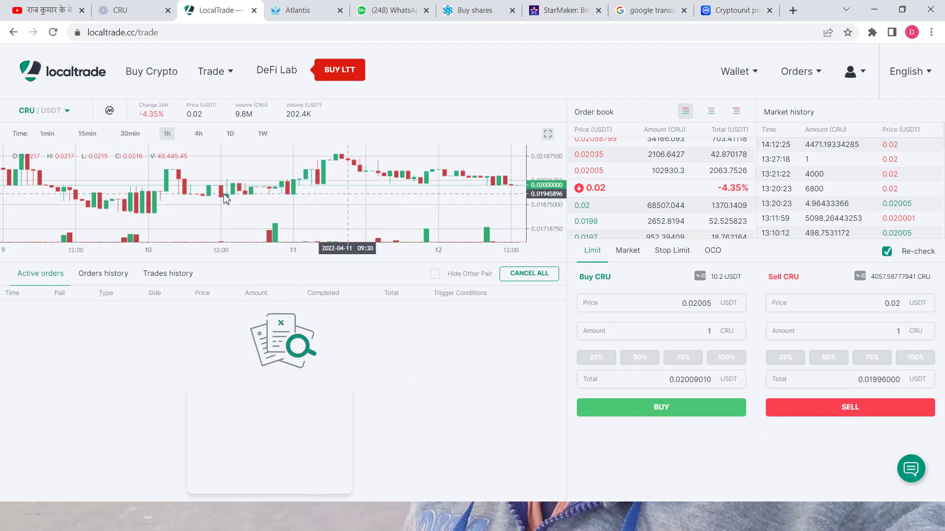
Step: Open Classic Spot Trading for CRU/USDT and look over its chart, order book and buy and sell forms
left_click(209, 71)
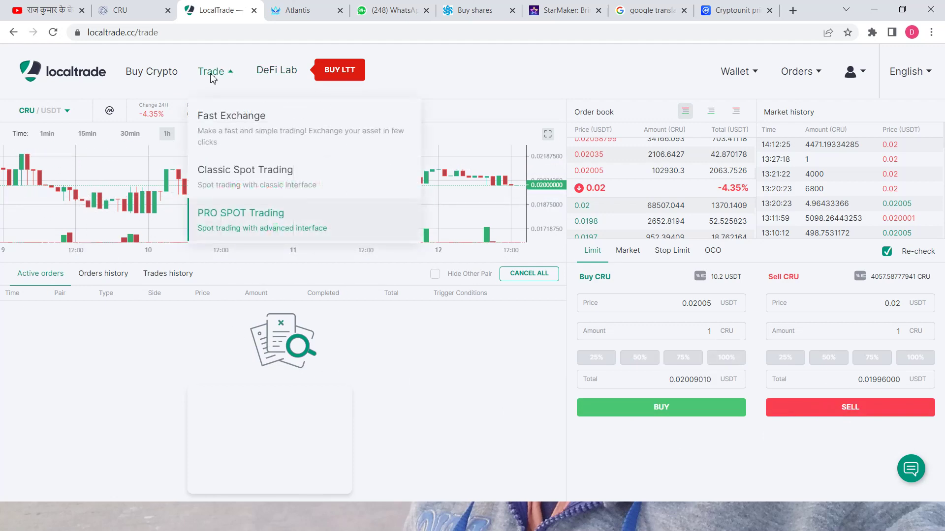
left_click(220, 175)
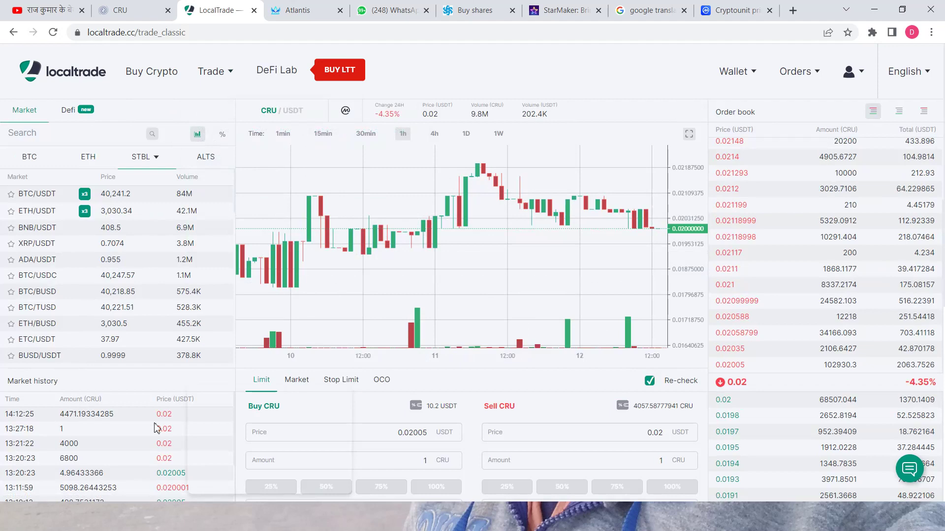
scroll(620, 428, "down", 2)
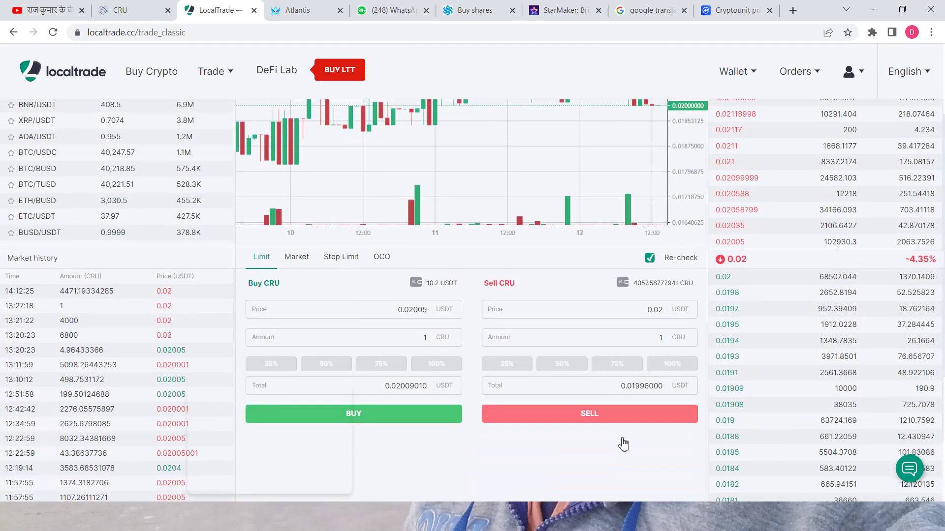
scroll(845, 359, "up", 2)
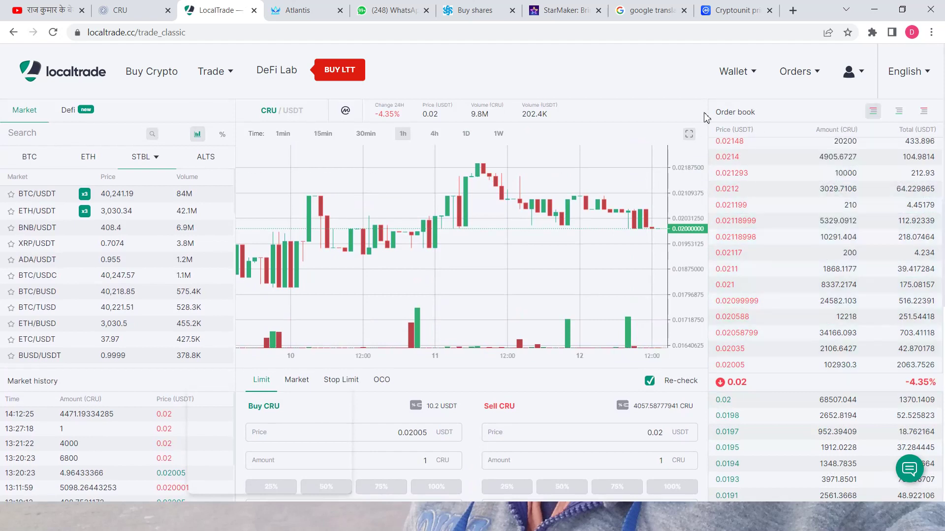
Step: Open the wallet balances and check the trade and total balances of CRU and USDT
mouse_move(751, 80)
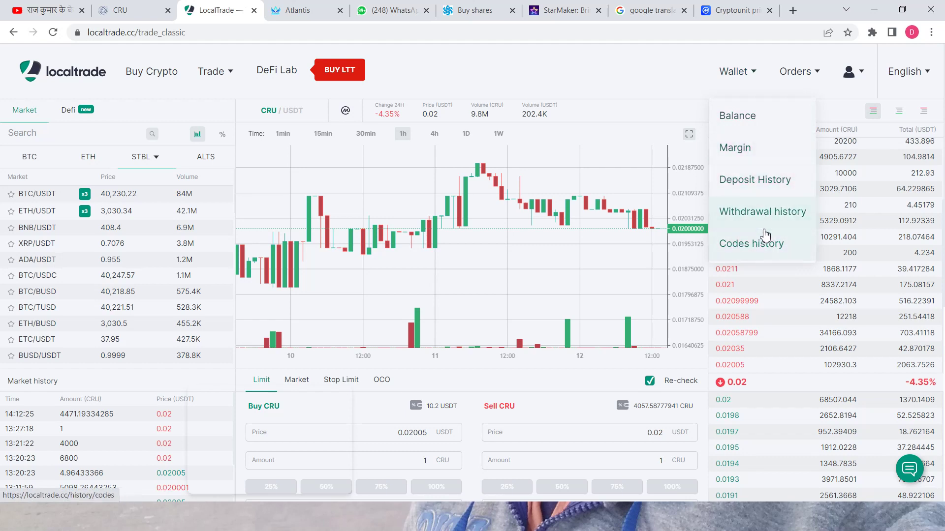
mouse_move(798, 85)
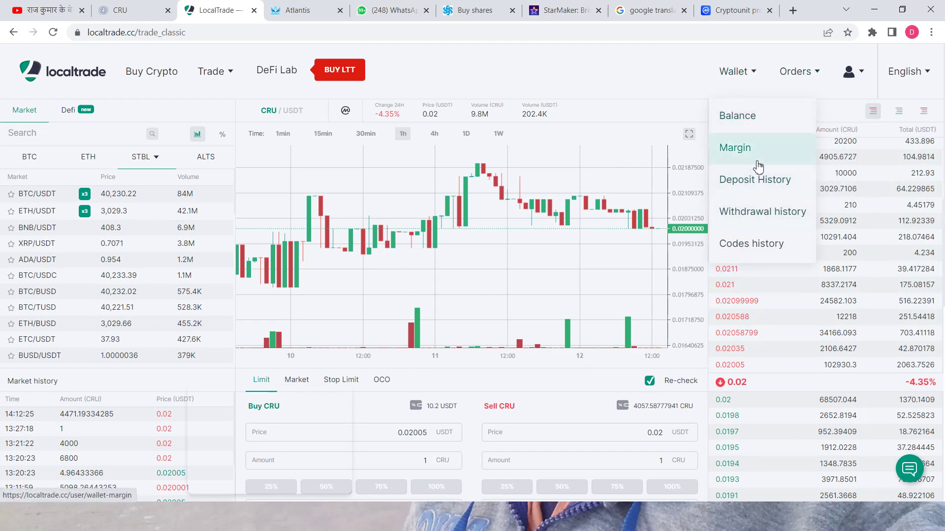
left_click(736, 118)
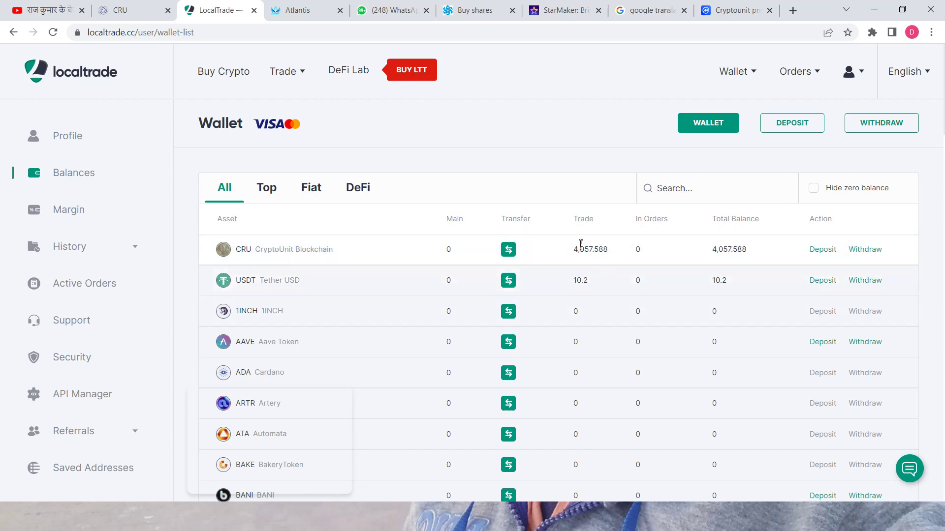
left_click_drag(590, 282, 577, 281)
left_click(584, 179)
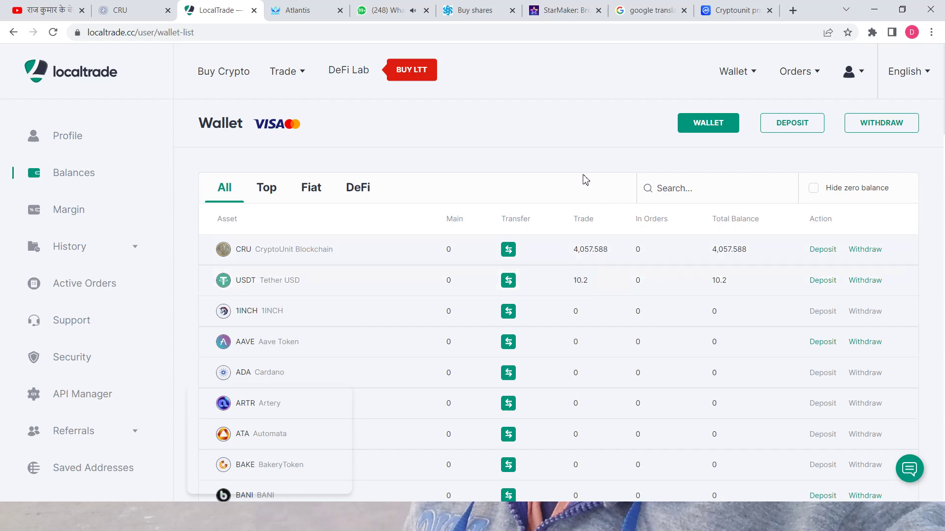
left_click_drag(748, 250, 718, 252)
left_click_drag(741, 283, 712, 288)
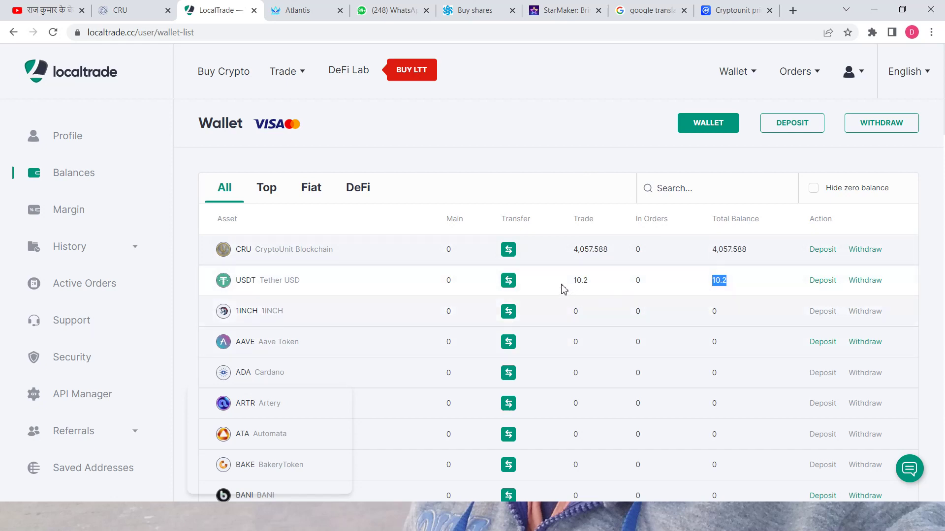
Step: Transfer the maximum 10.2 USDT from the trade balance to the main balance
left_click(508, 281)
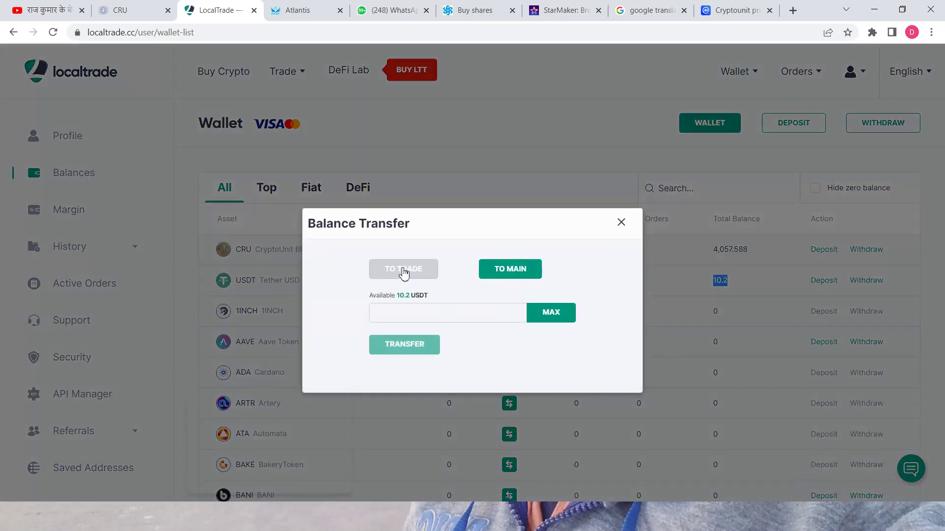
left_click(561, 320)
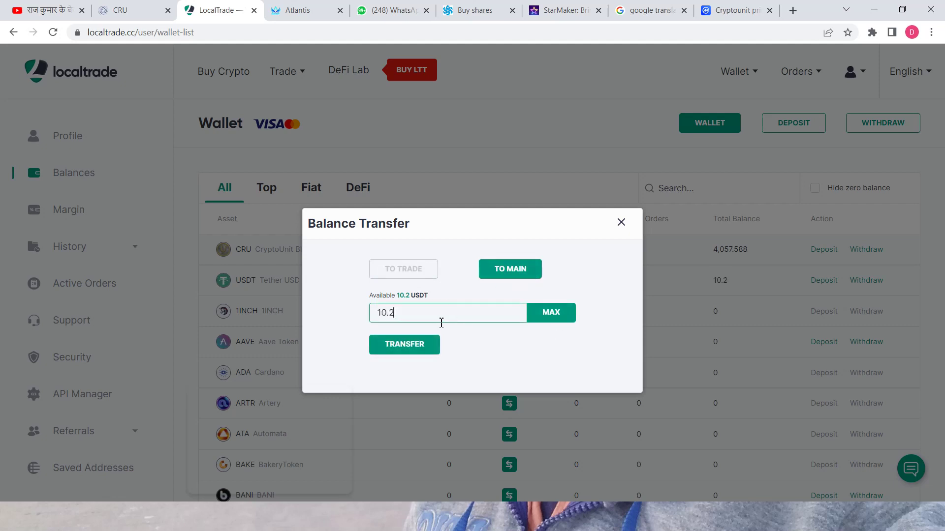
left_click(402, 350)
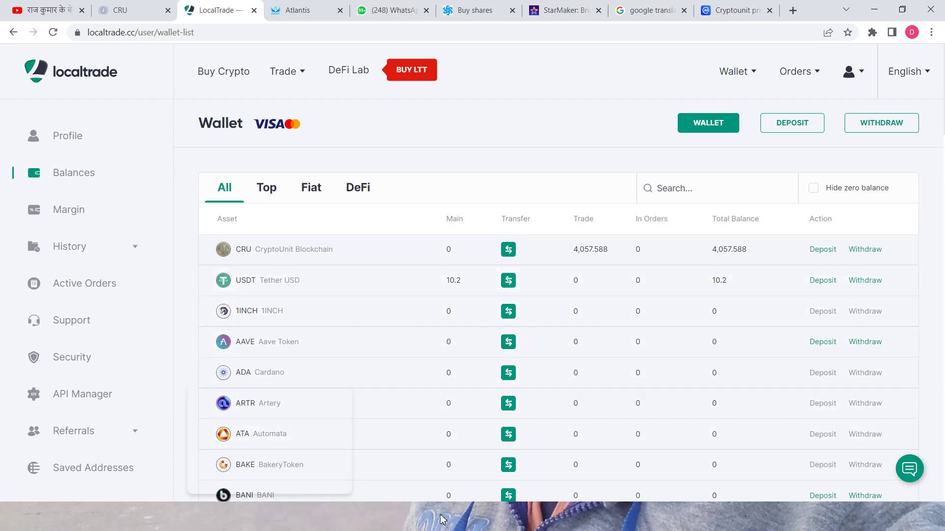
Step: Open the USDT deposit page and review its payment methods and on-trade balance
left_click_drag(893, 286, 804, 285)
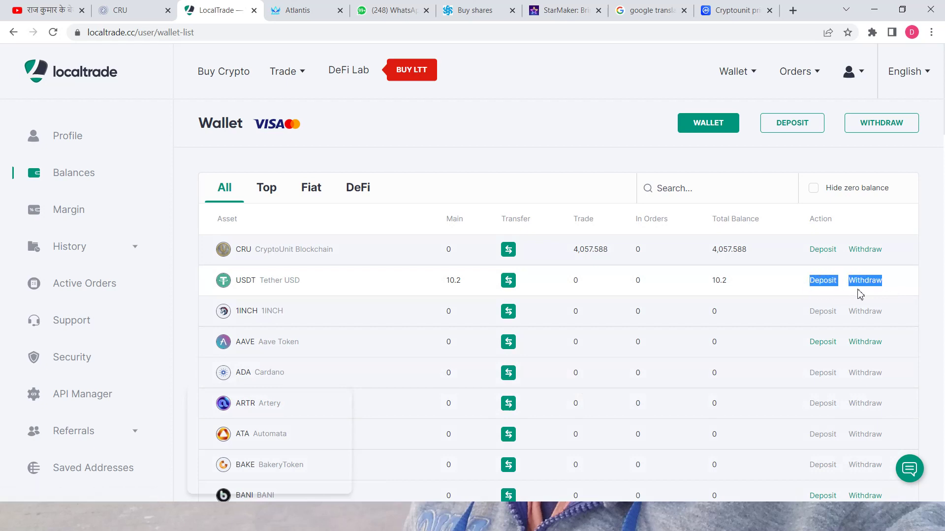
left_click(792, 290)
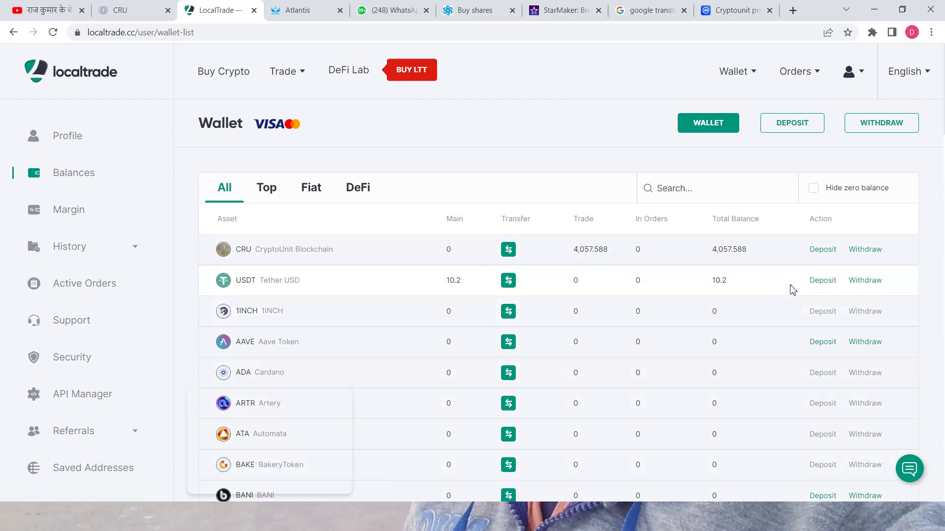
left_click(815, 282)
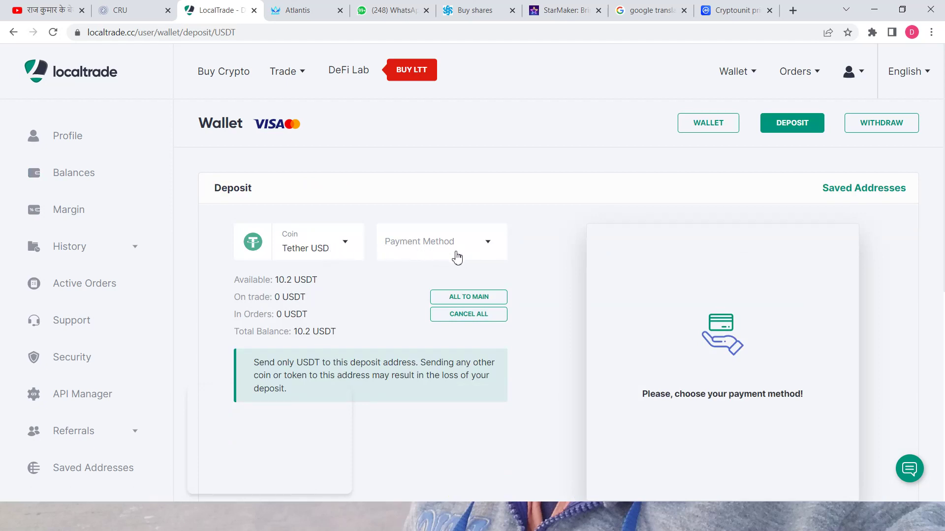
left_click(487, 248)
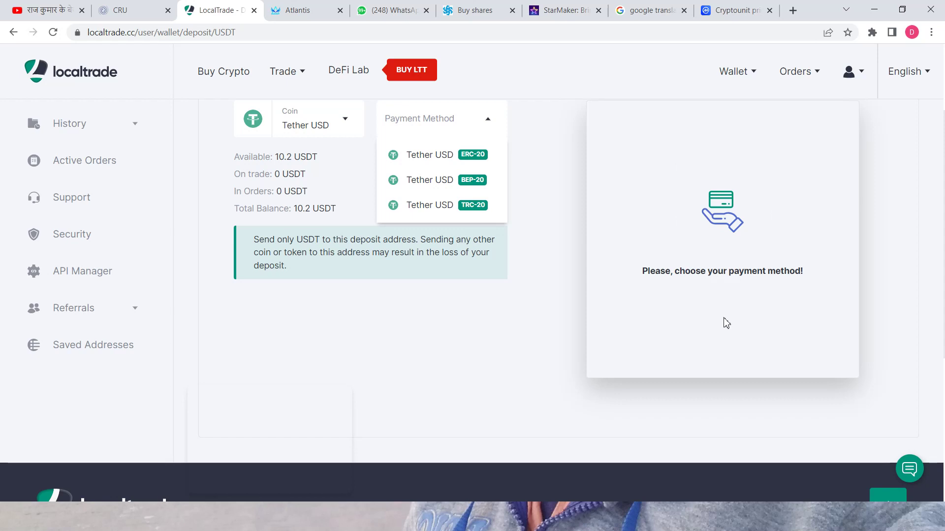
scroll(732, 323, "up", 1)
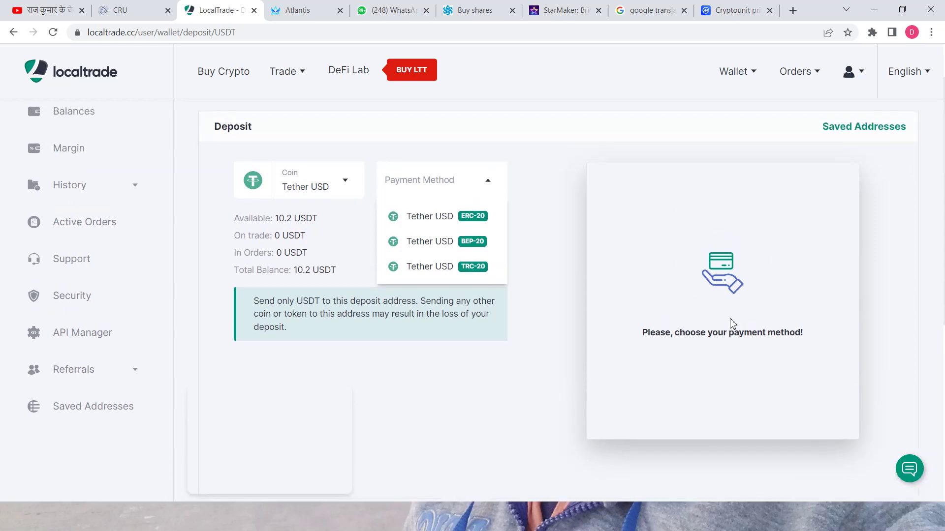
scroll(733, 325, "up", 1)
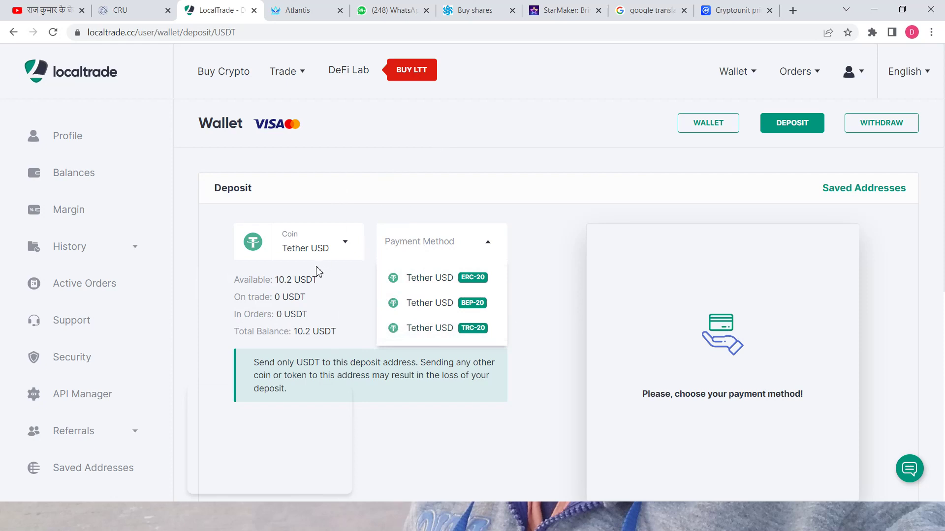
left_click(280, 293)
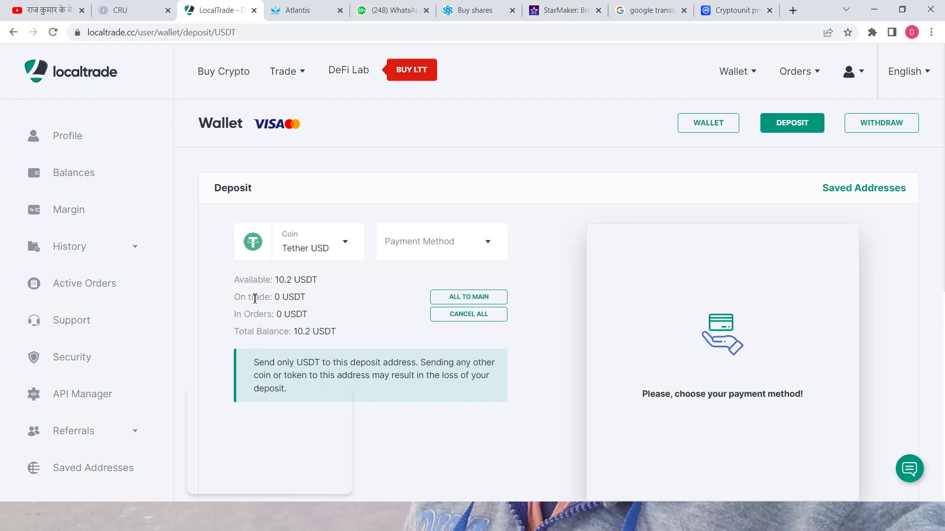
left_click_drag(303, 298, 220, 303)
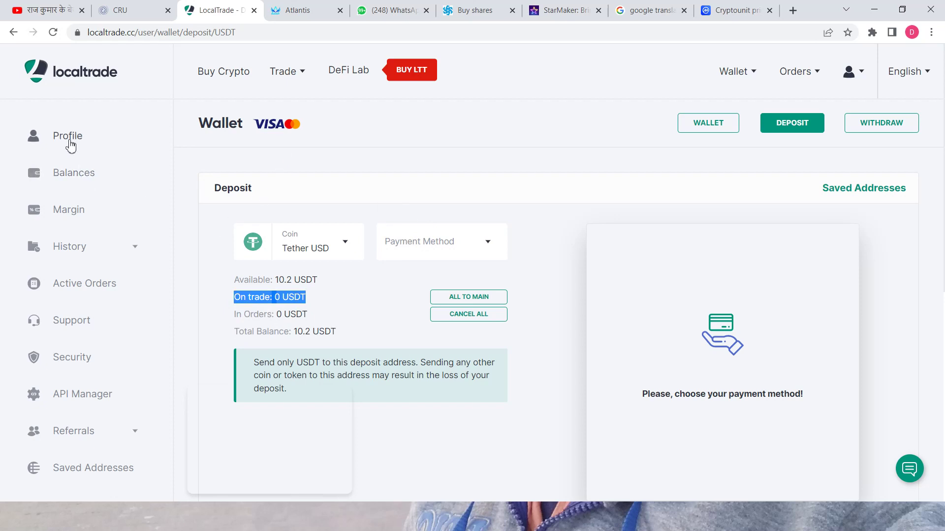
Step: Return to the wallet balances and transfer the maximum 10.2 USDT from the main balance to the trade balance
left_click(84, 179)
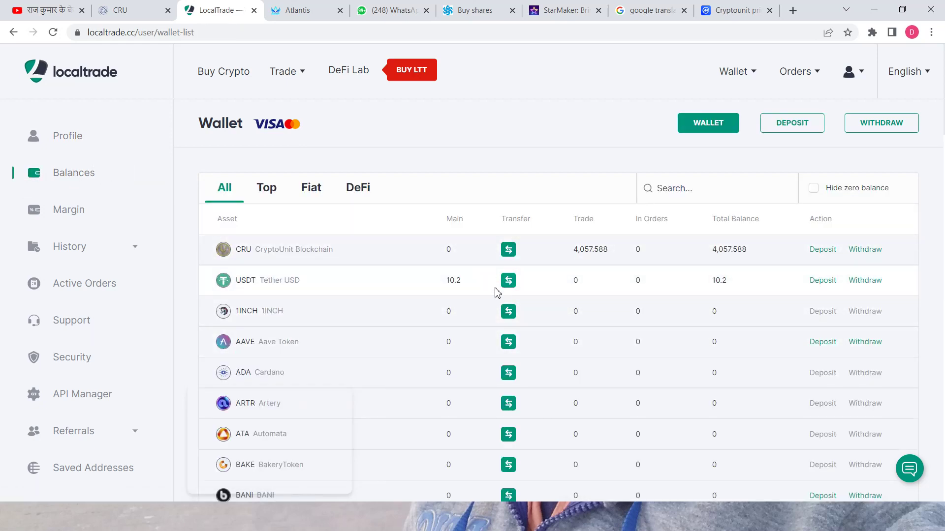
left_click_drag(311, 294, 216, 288)
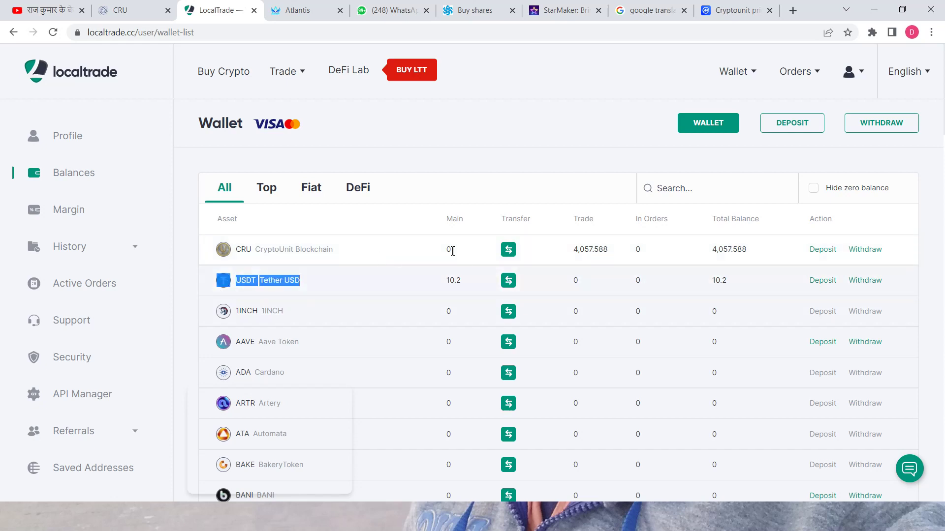
left_click(509, 282)
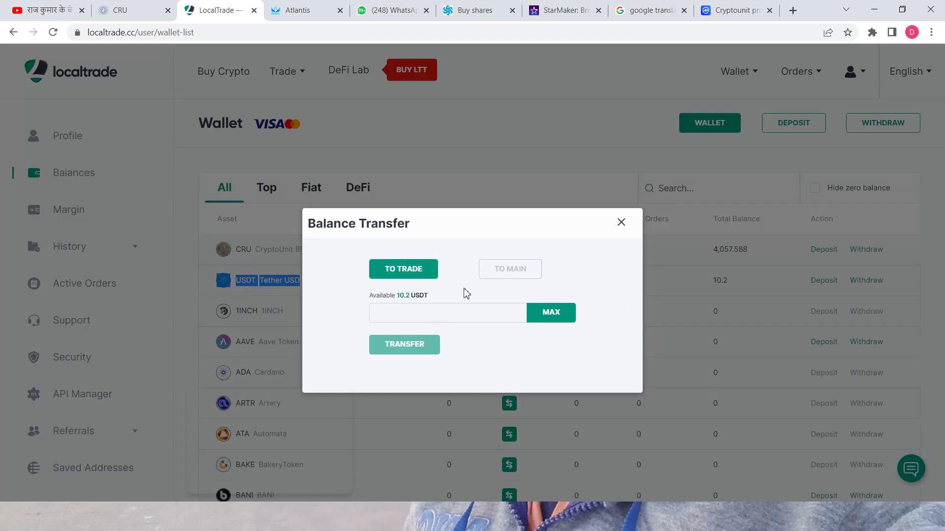
left_click(547, 314)
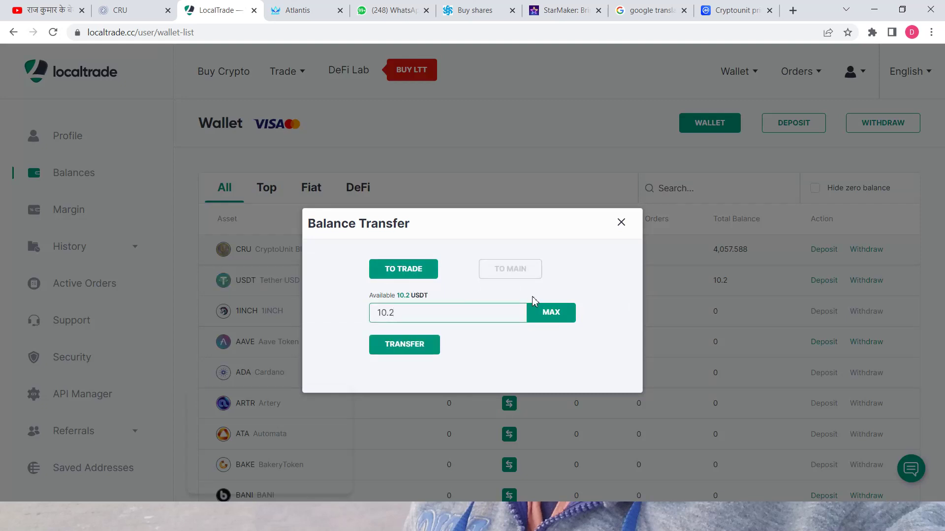
left_click(412, 350)
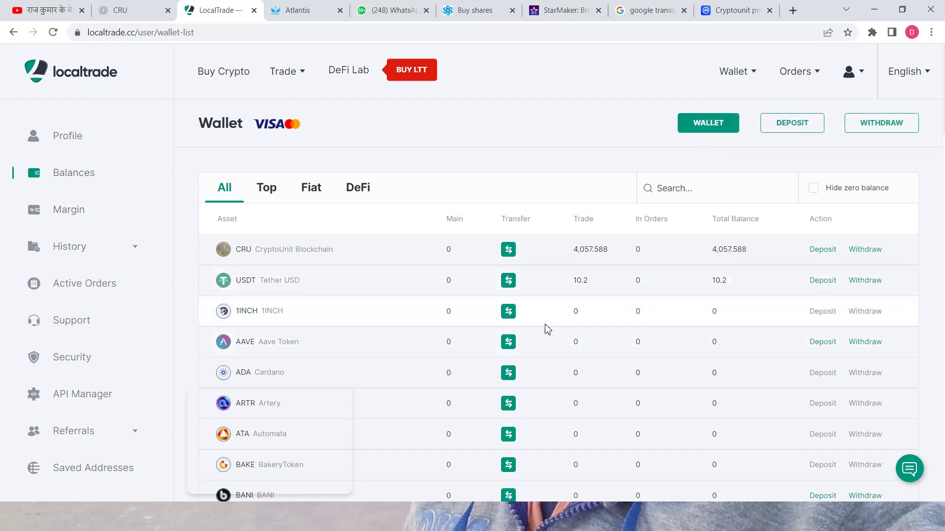
Step: Check the balance breakdown on the USDT deposit page
left_click(823, 282)
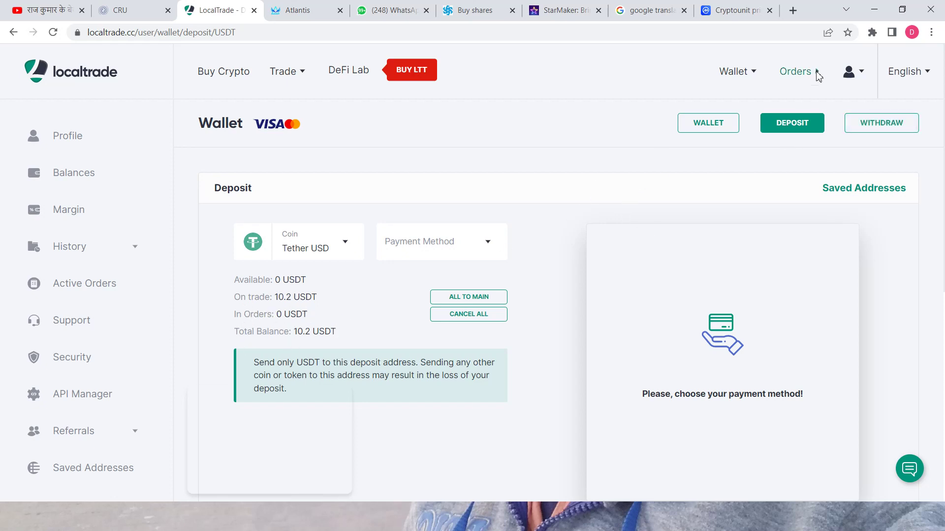
mouse_move(776, 83)
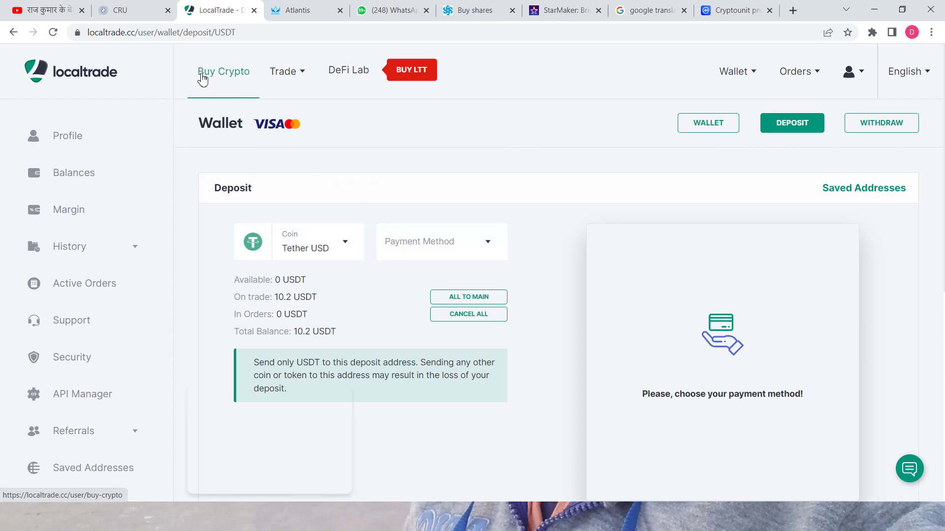
Step: Return to Classic Spot Trading and fill the CRU limit buy order with 100% of the available USDT
mouse_move(290, 79)
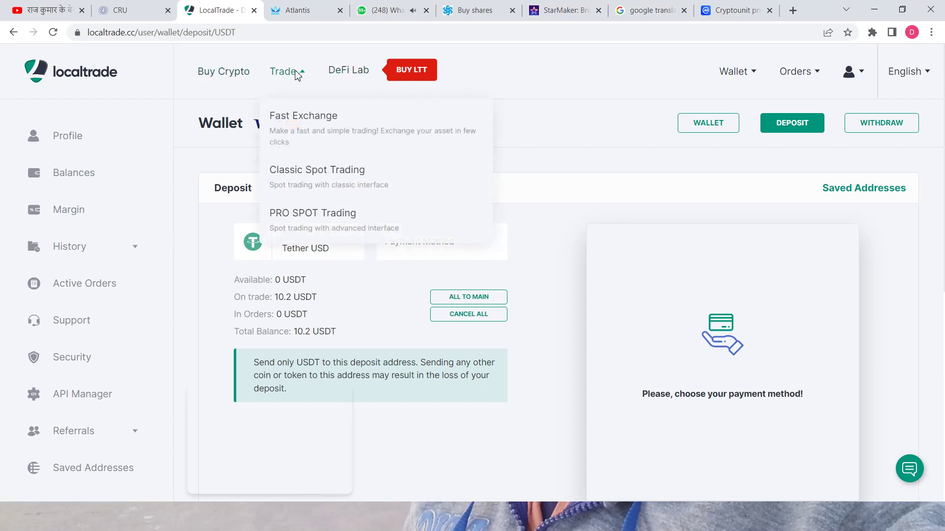
left_click(308, 178)
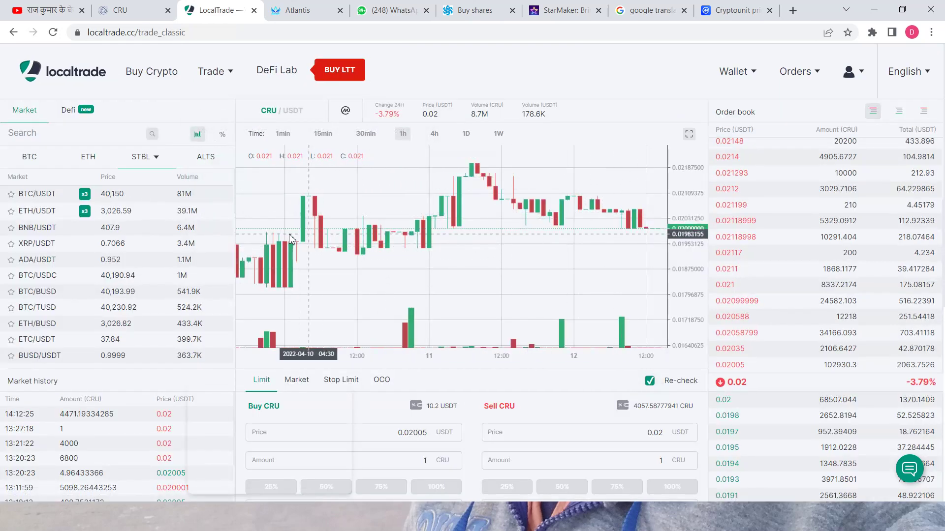
scroll(431, 392, "down", 3)
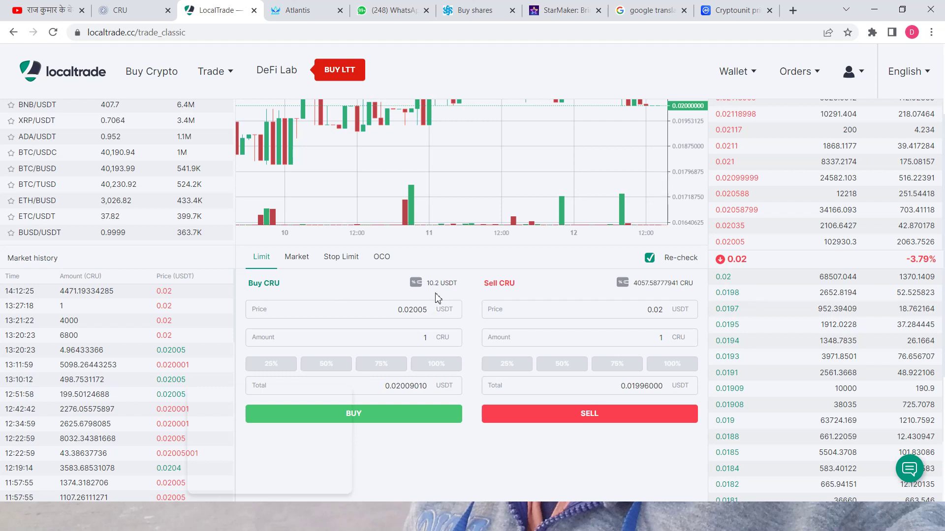
left_click_drag(462, 285, 421, 286)
left_click(446, 369)
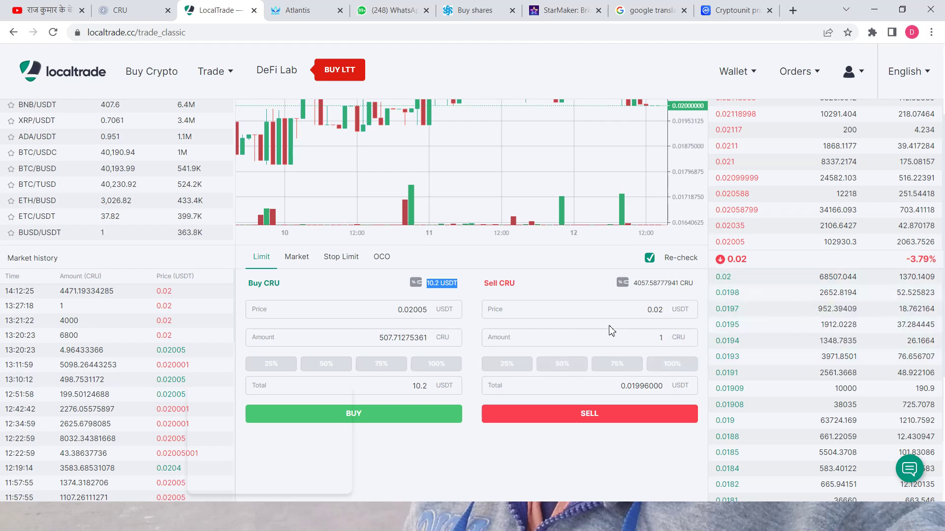
Step: Set the CRU buy price to 0.0200 USDT and recalculate the amount for 100% of the available USDT
left_click(434, 316)
key("BackSpace")
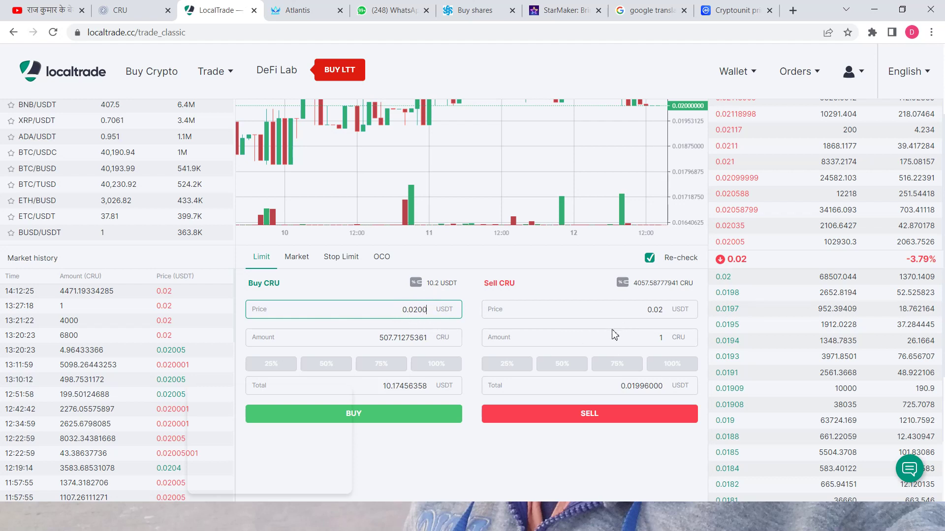
left_click(436, 366)
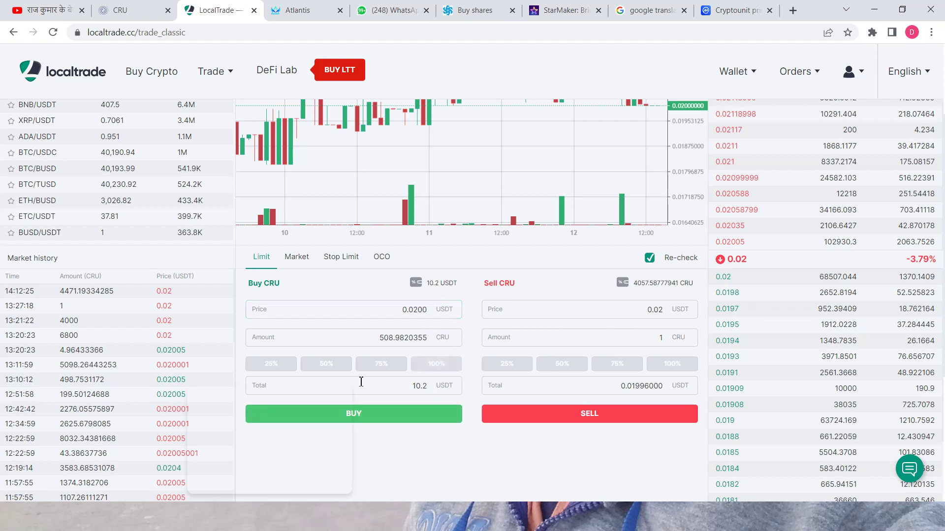
Step: Set the CRU buy amount to 508 and place the limit buy order, confirming the purchase
left_click(432, 340)
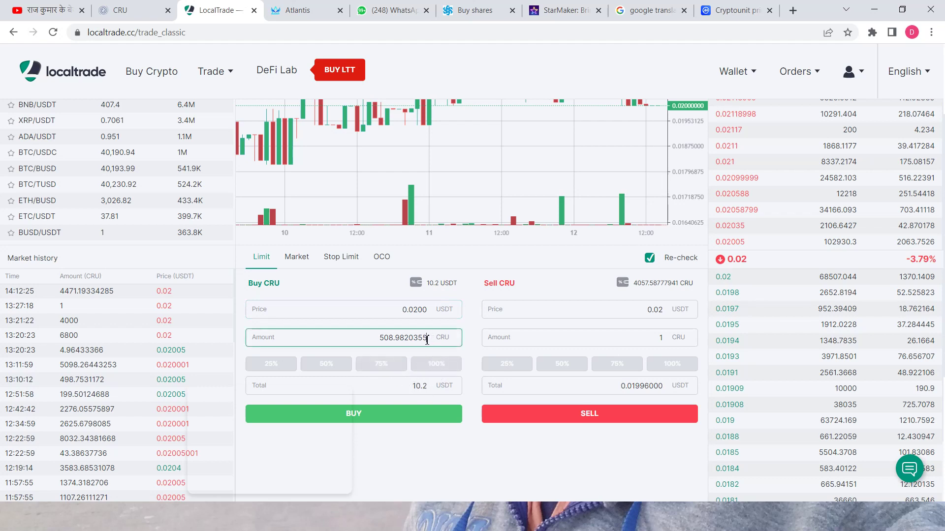
key("BackSpace")
key("BackSpace")
key("BackSpace")
key("BackSpace")
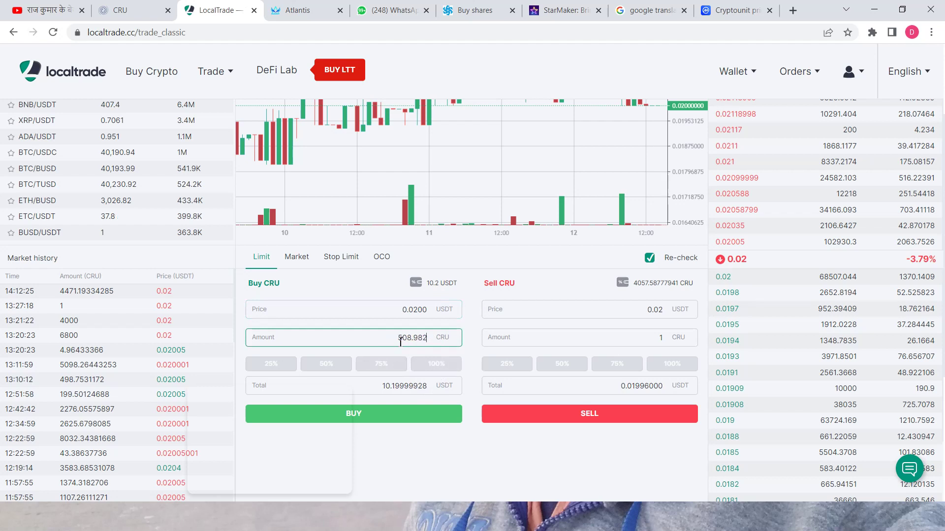
key("BackSpace")
key("BackSpace")
key("BackSpace")
key("BackSpace")
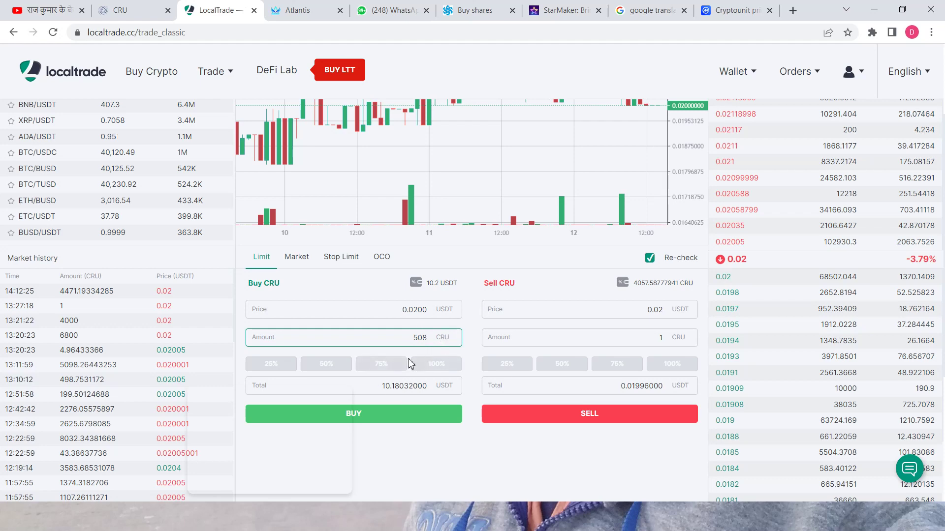
left_click(369, 417)
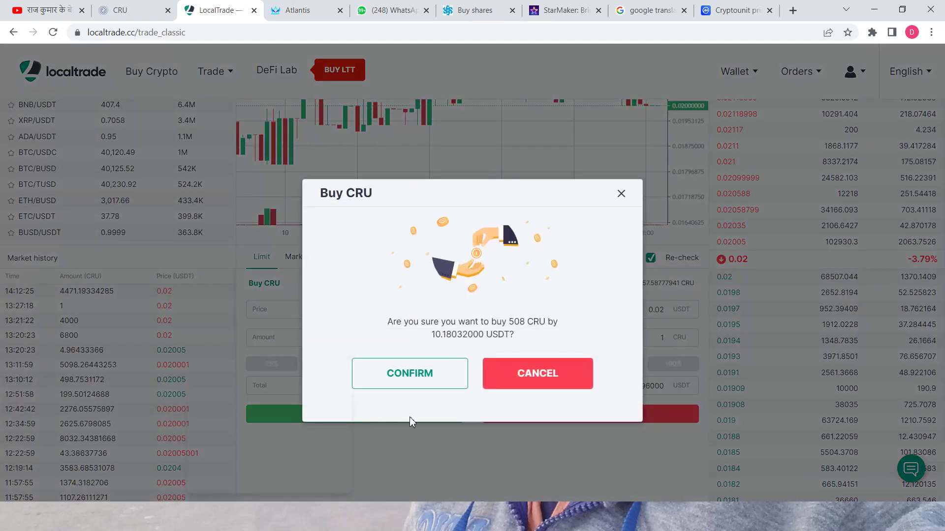
left_click(412, 378)
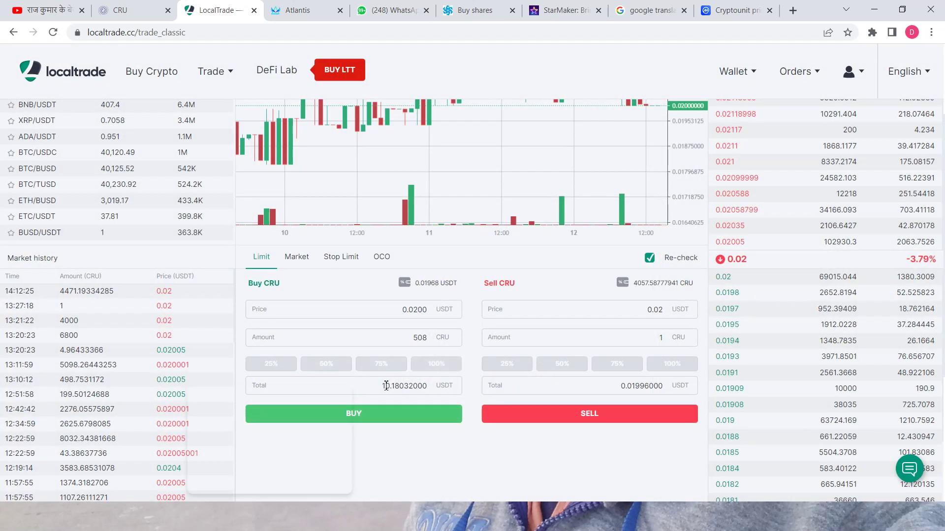
Step: Open the list of active orders to check the placed CRU/USDT buy order
scroll(565, 255, "up", 5)
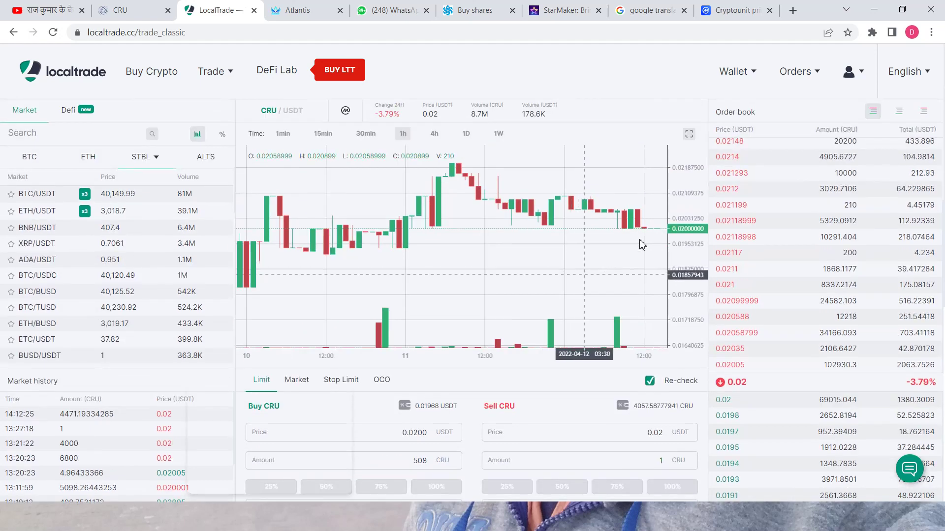
left_click(813, 71)
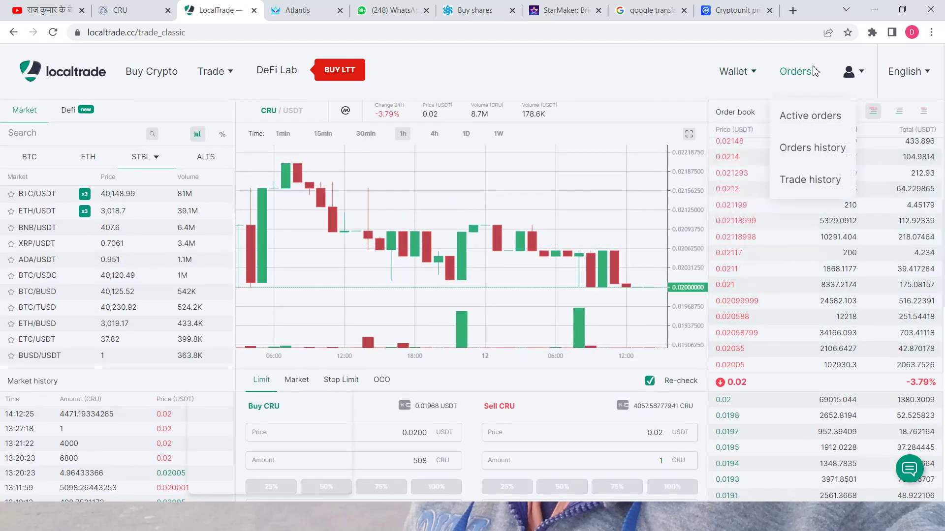
left_click(810, 116)
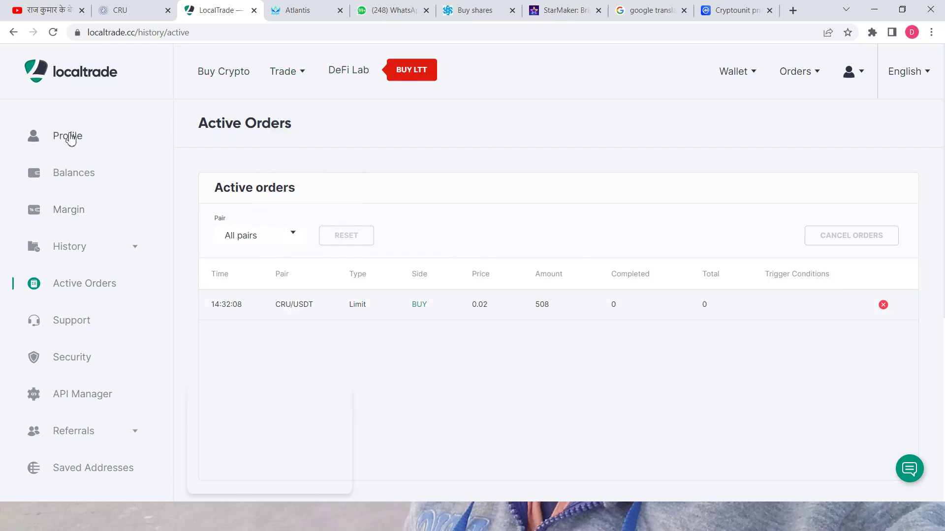
Step: Check the USDT balance breakdown on its deposit page and review the account's trade history
left_click(75, 177)
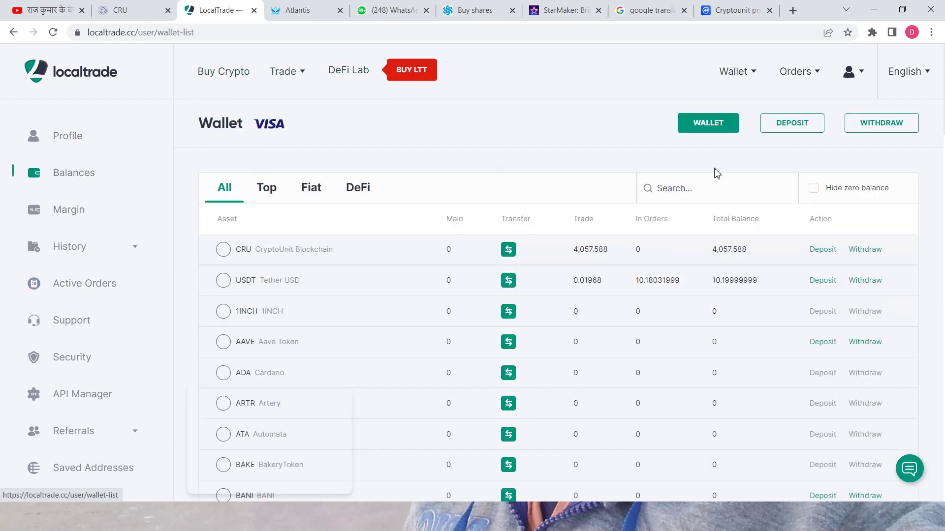
left_click(822, 281)
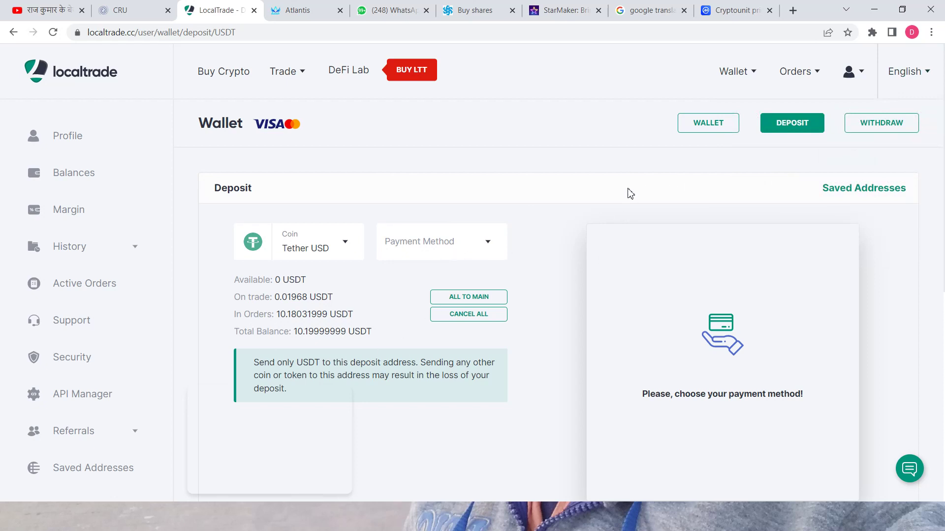
left_click(787, 71)
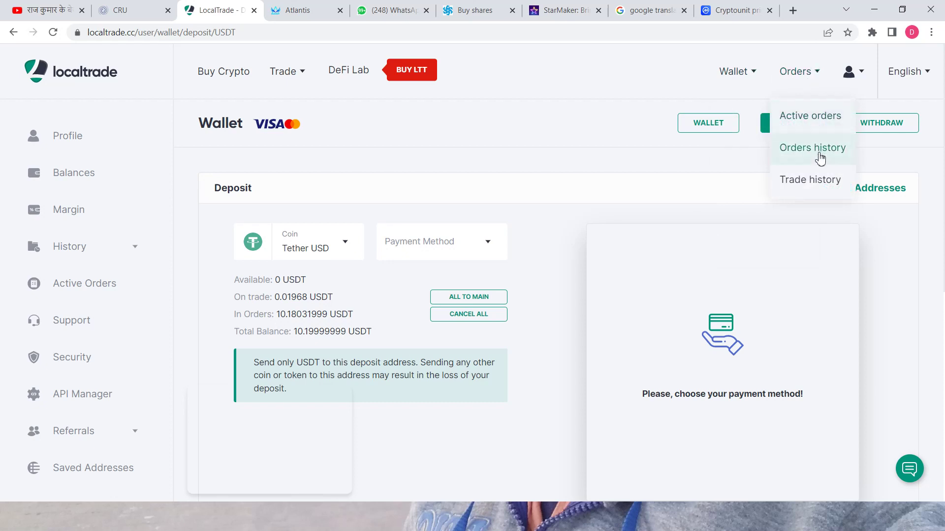
left_click(809, 187)
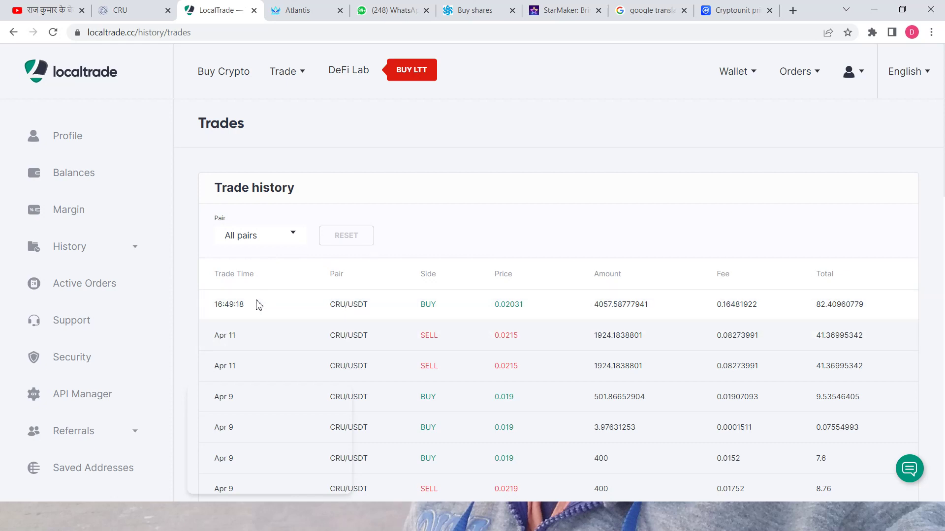
mouse_move(306, 84)
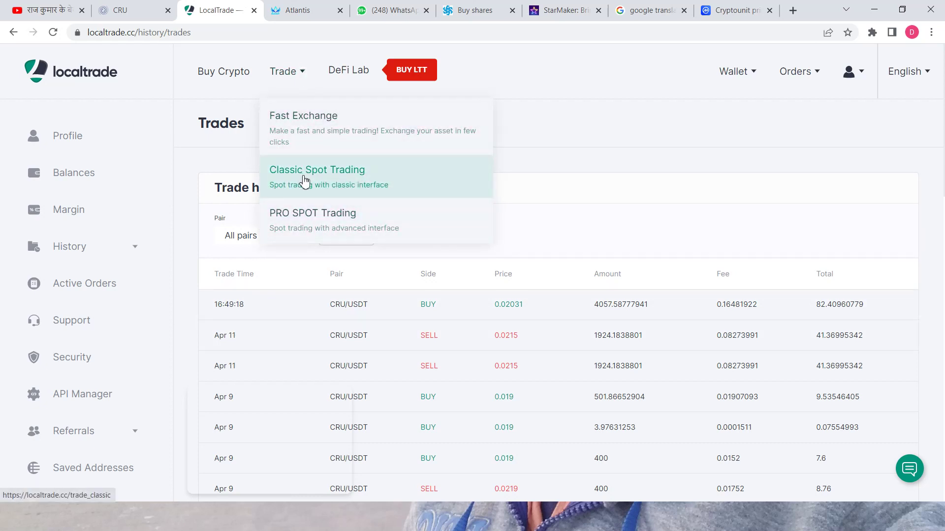
Step: Return to the wallet balances and transfer the maximum 4057.58777941 CRU from the trade balance to the main balance
left_click(69, 176)
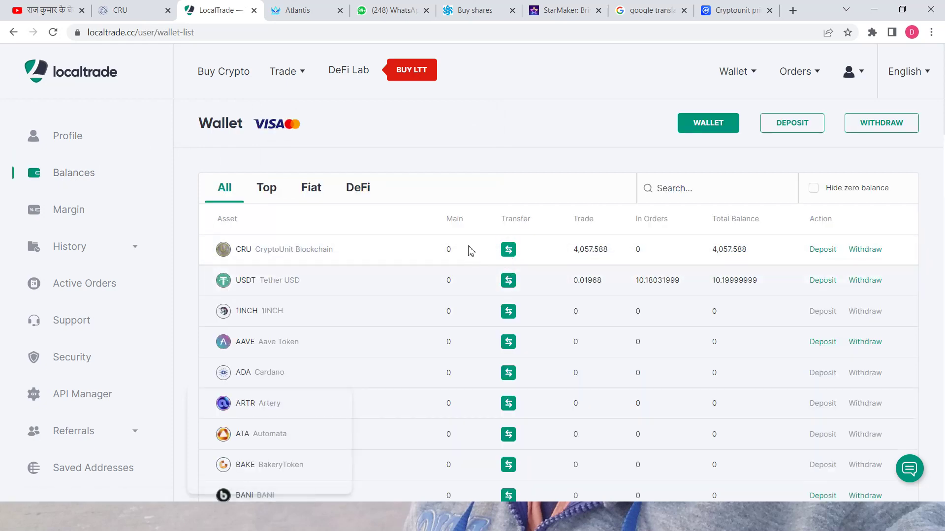
left_click(509, 251)
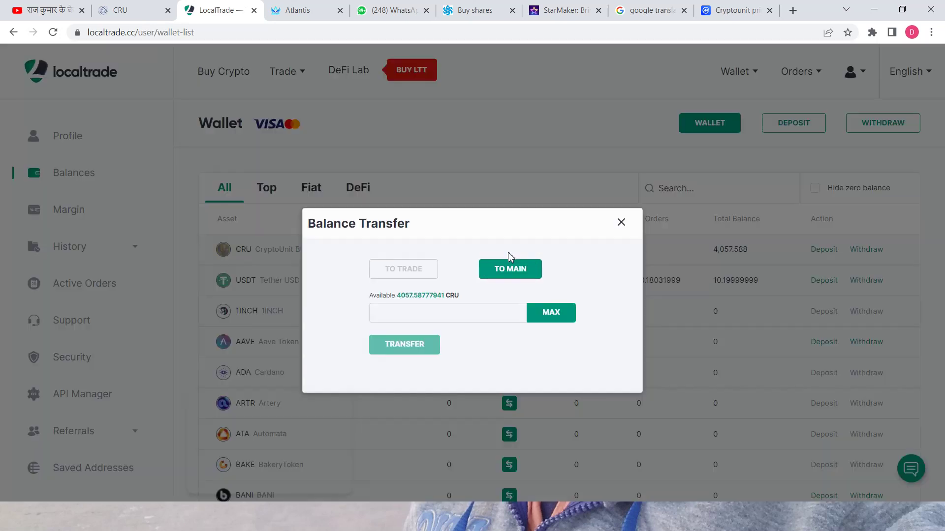
left_click(559, 318)
left_click(420, 346)
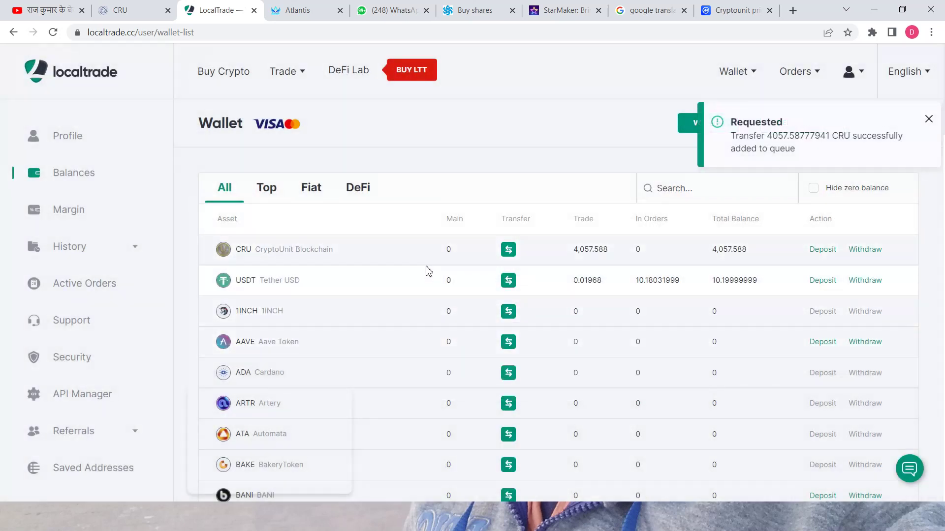
left_click_drag(494, 255, 434, 261)
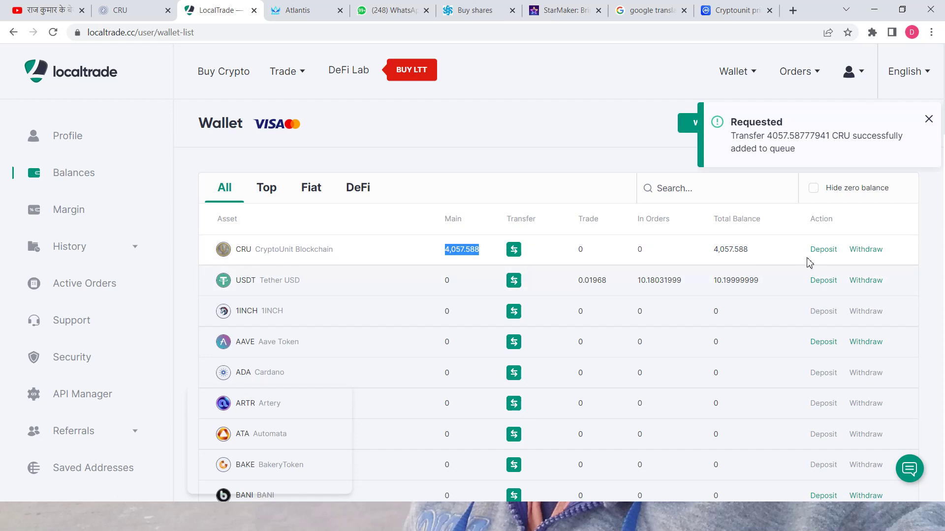
Step: Open the CRU withdrawal form, go through its address, MEMO and amount fields, and enable Save to use
left_click(868, 249)
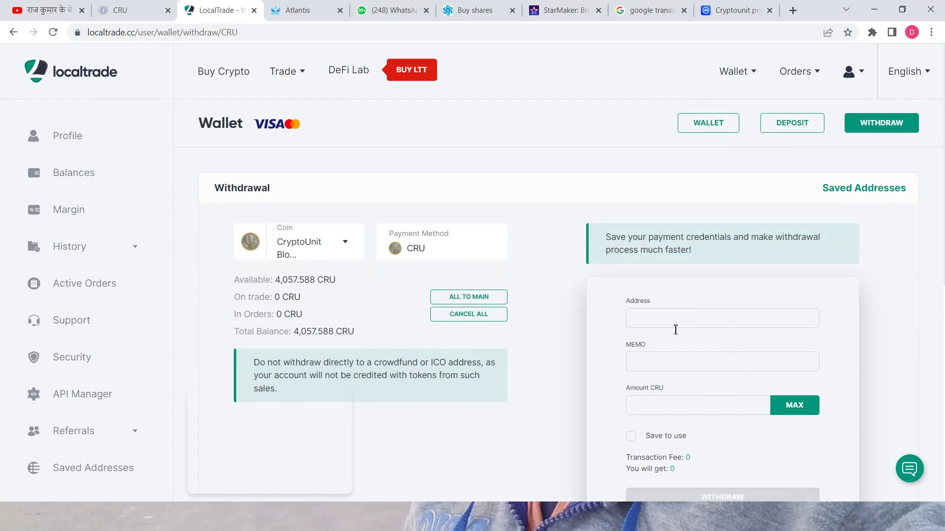
scroll(693, 319, "down", 2)
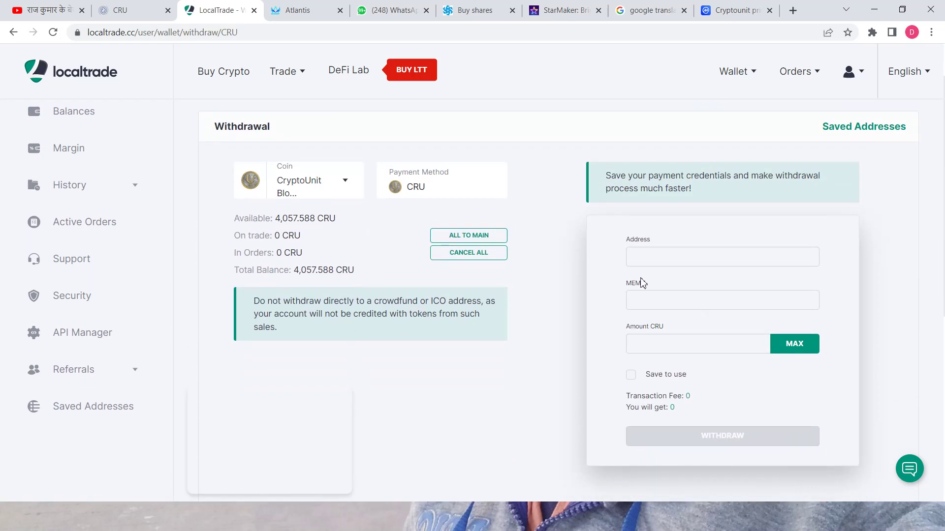
left_click(660, 257)
left_click(658, 306)
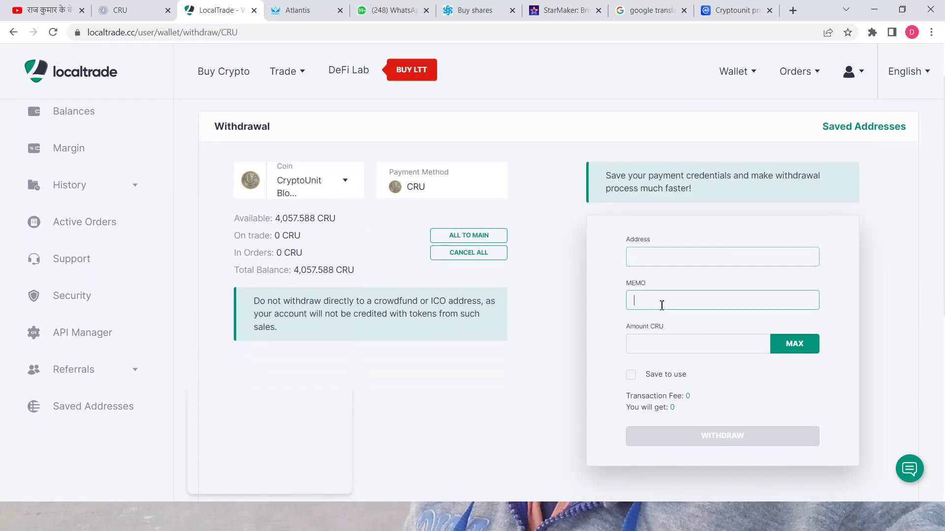
left_click(660, 349)
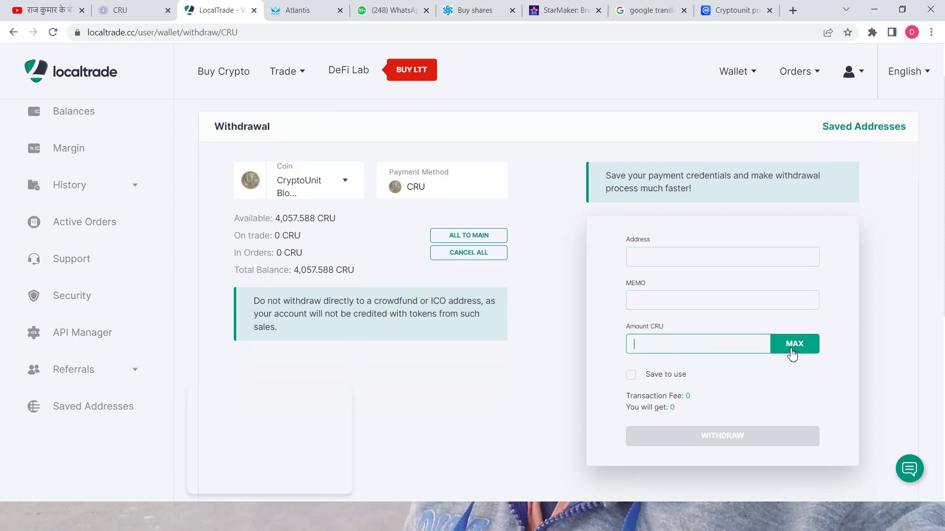
scroll(689, 337, "down", 2)
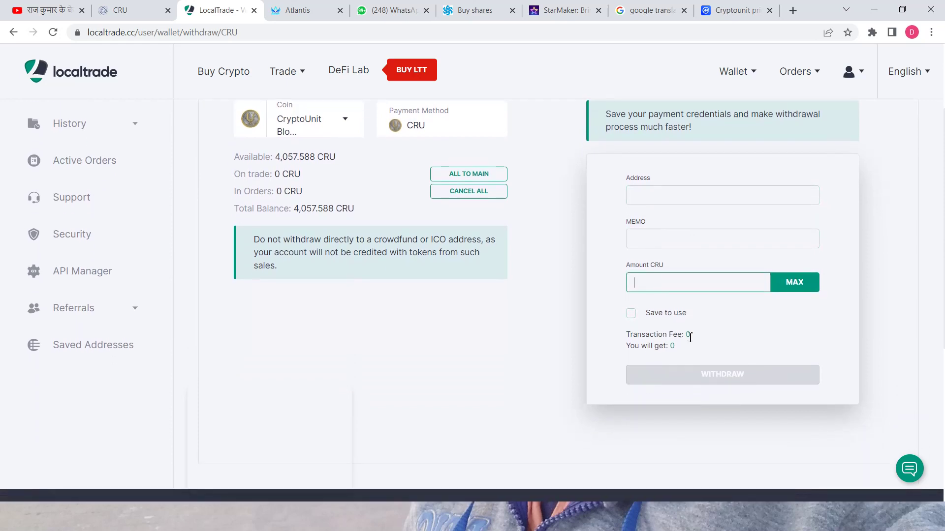
left_click(631, 313)
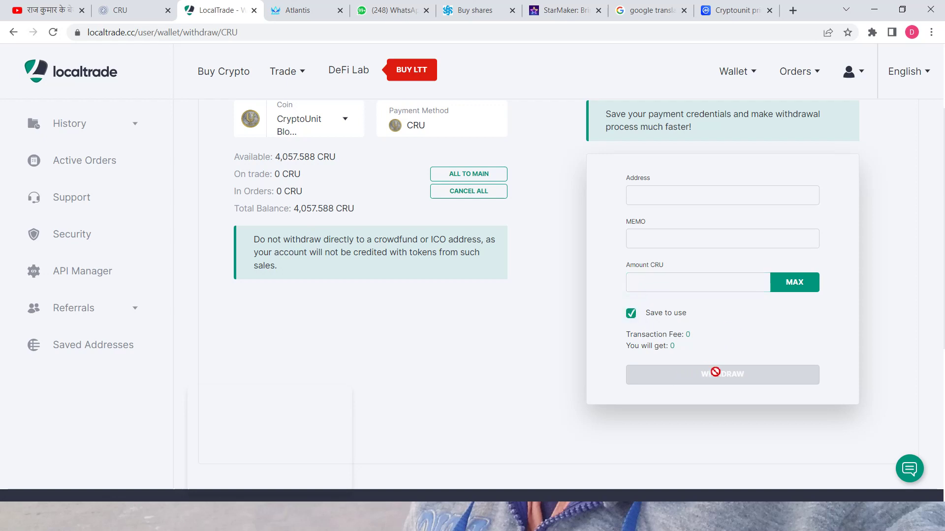